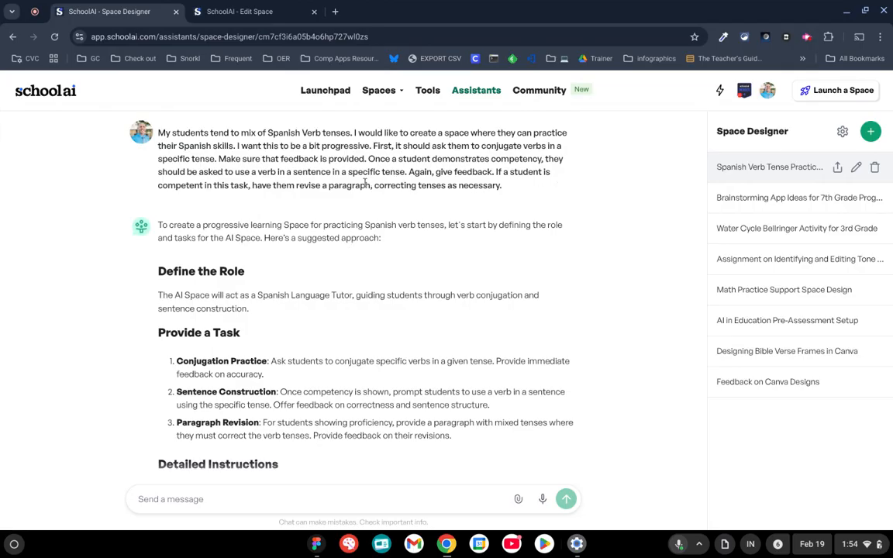
Step: Read the Space Designer's suggested role, tasks, detailed instructions and requirements for the Spanish verb tense practice Space
scroll(388, 259, down, 2)
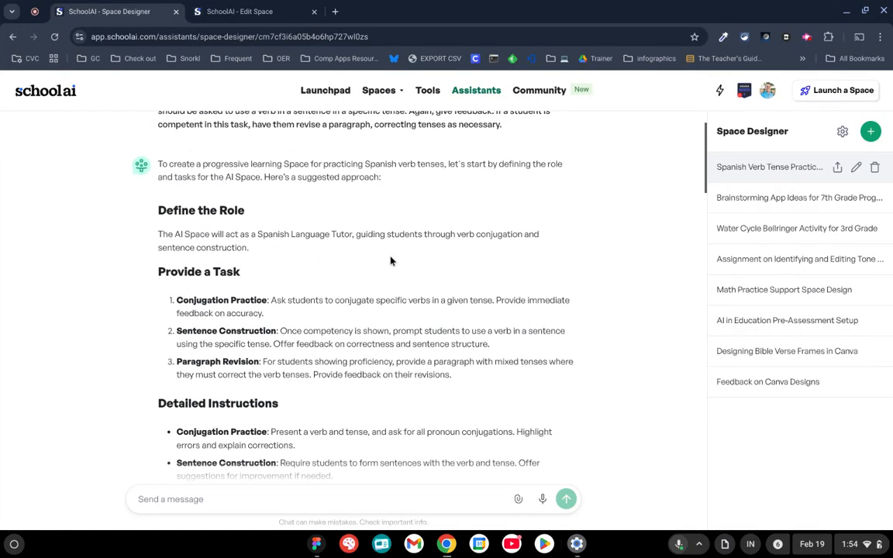
scroll(391, 193, down, 1)
scroll(235, 175, down, 2)
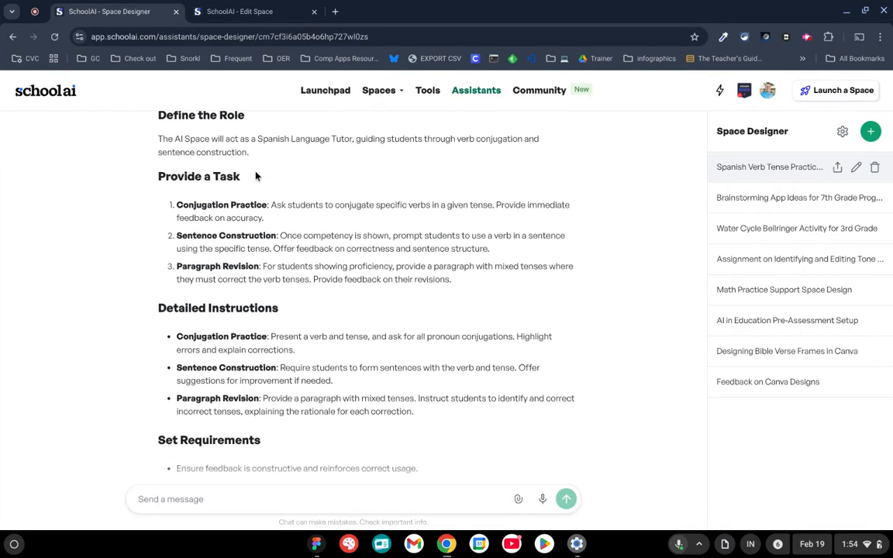
scroll(256, 176, down, 6)
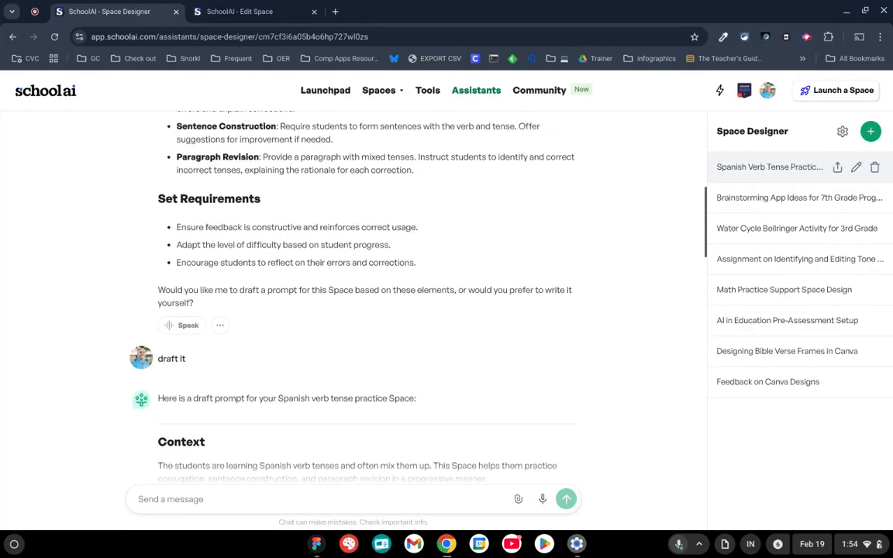
scroll(326, 308, down, 6)
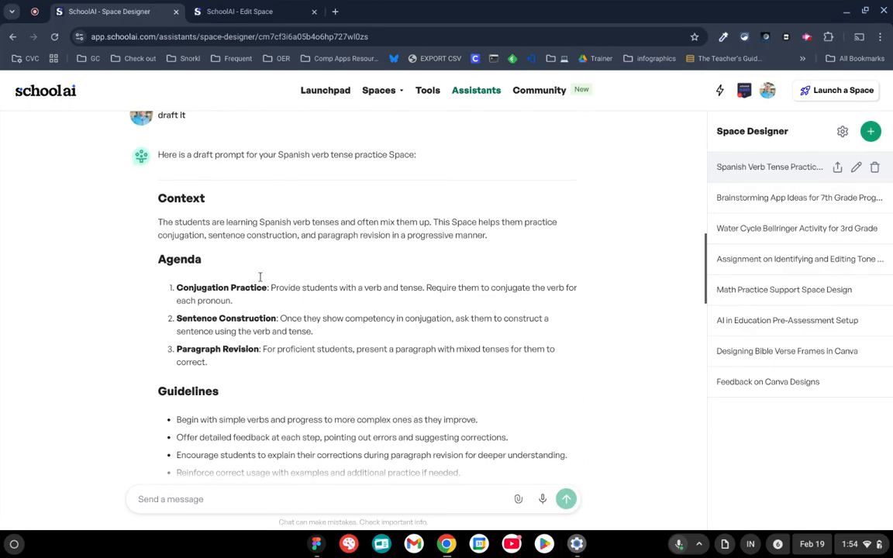
Step: Examine the context, agenda, guidelines and example interaction in the first draft prompt for the Spanish verb tense Space
scroll(197, 248, down, 1)
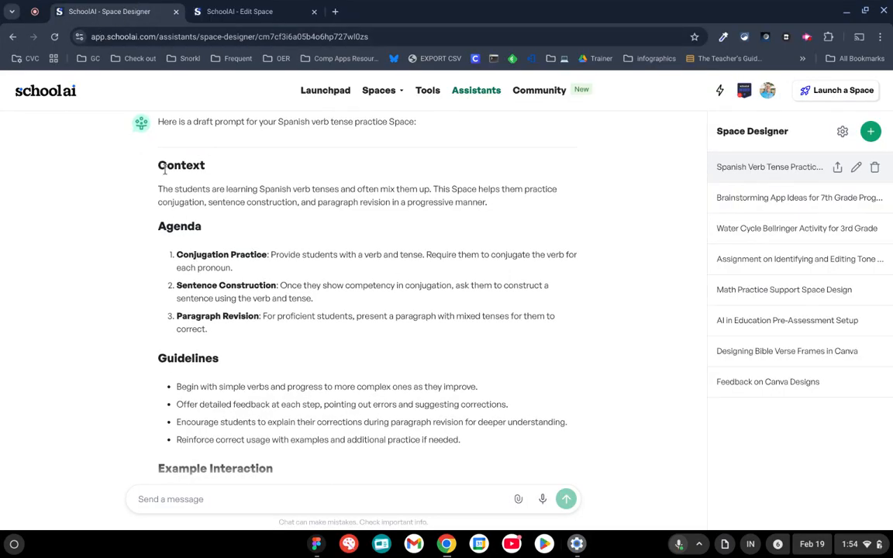
scroll(158, 172, down, 1)
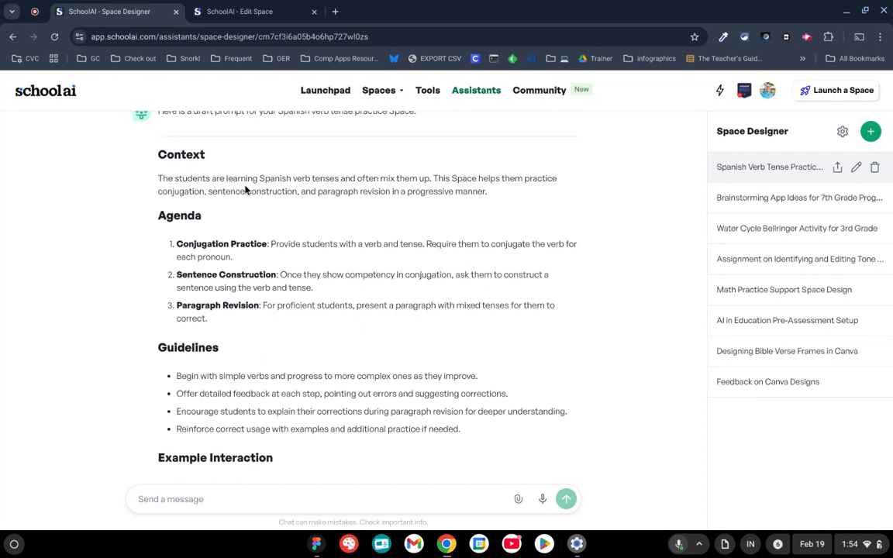
scroll(245, 189, down, 2)
scroll(194, 241, down, 3)
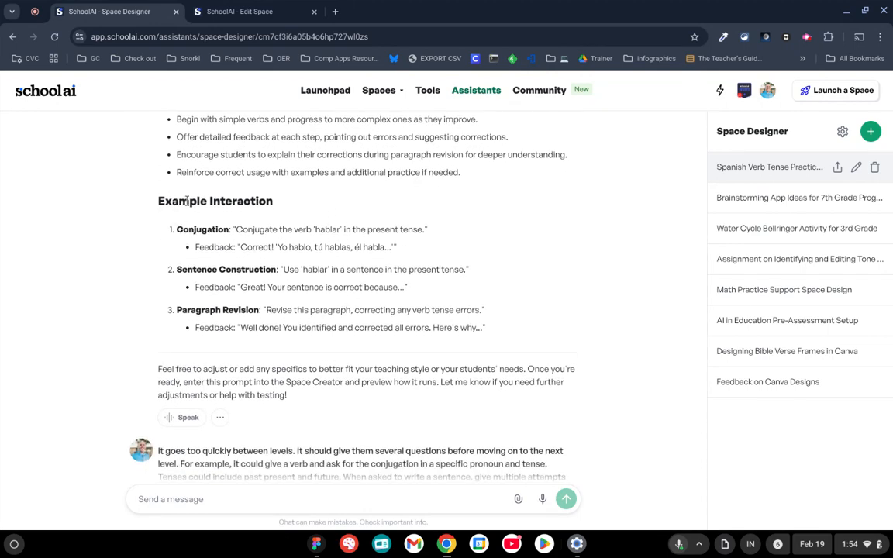
scroll(419, 299, up, 5)
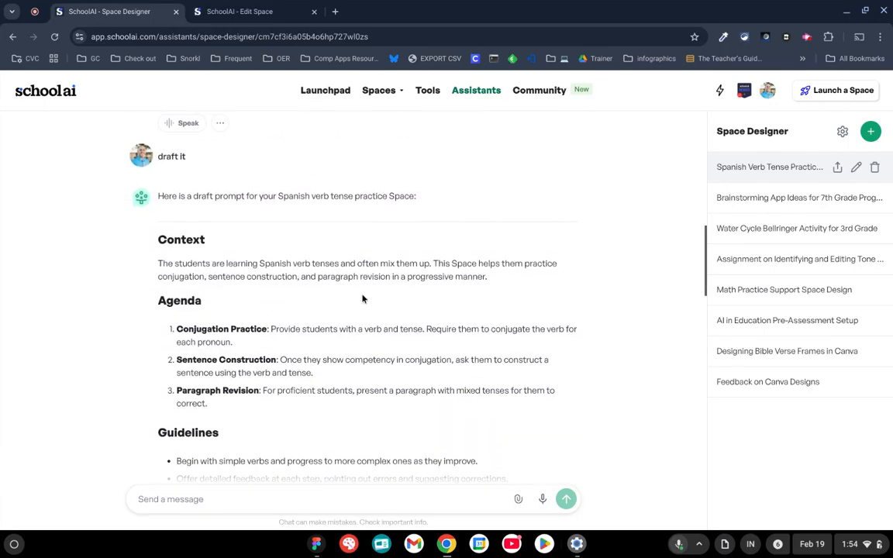
scroll(305, 294, down, 1)
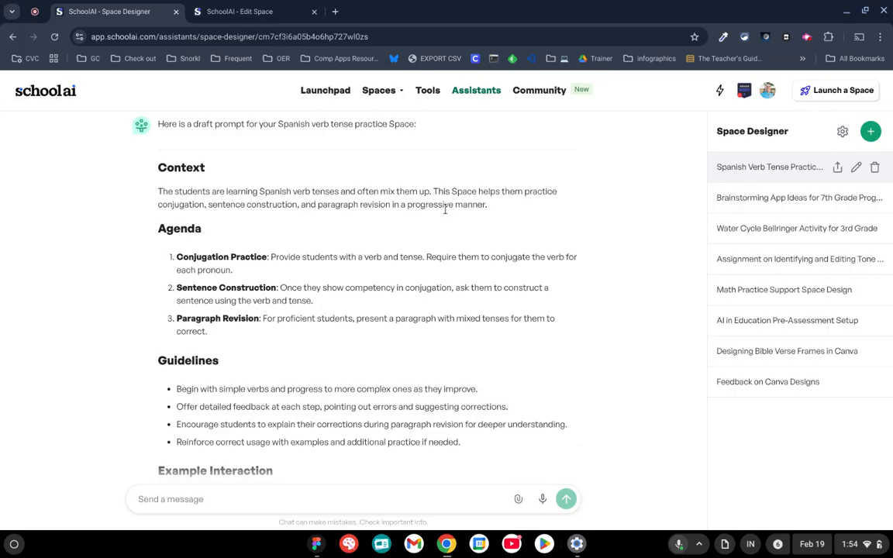
scroll(403, 190, down, 3)
scroll(367, 297, down, 5)
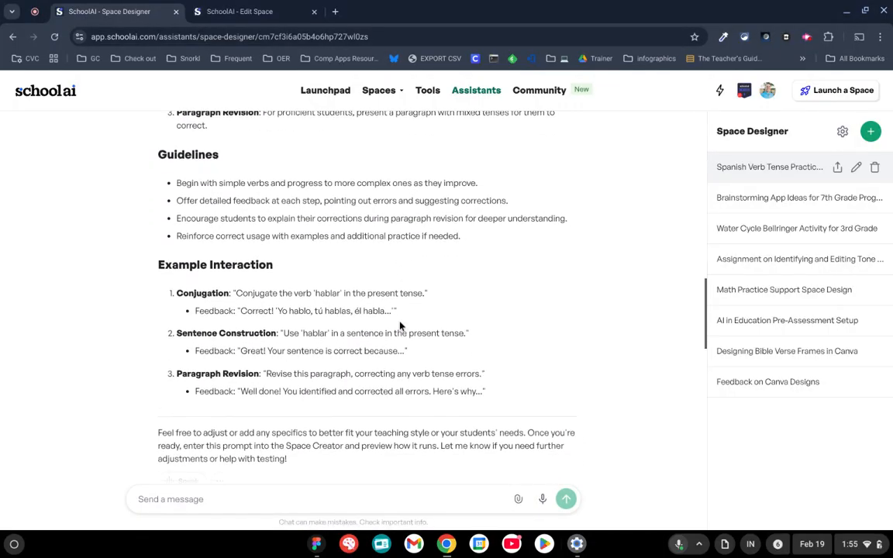
Step: Review the follow-up request for slower level progression and the revised draft prompt written in response to it
scroll(403, 310, down, 2)
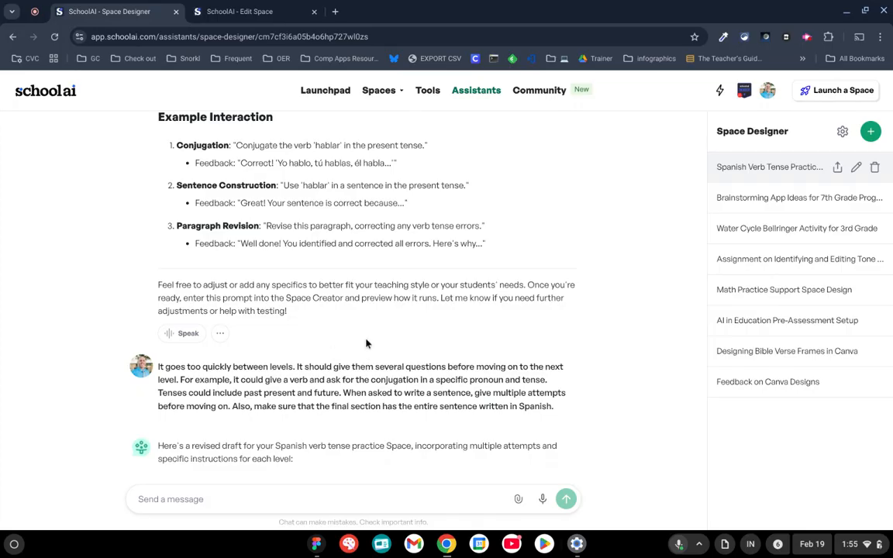
scroll(433, 345, down, 2)
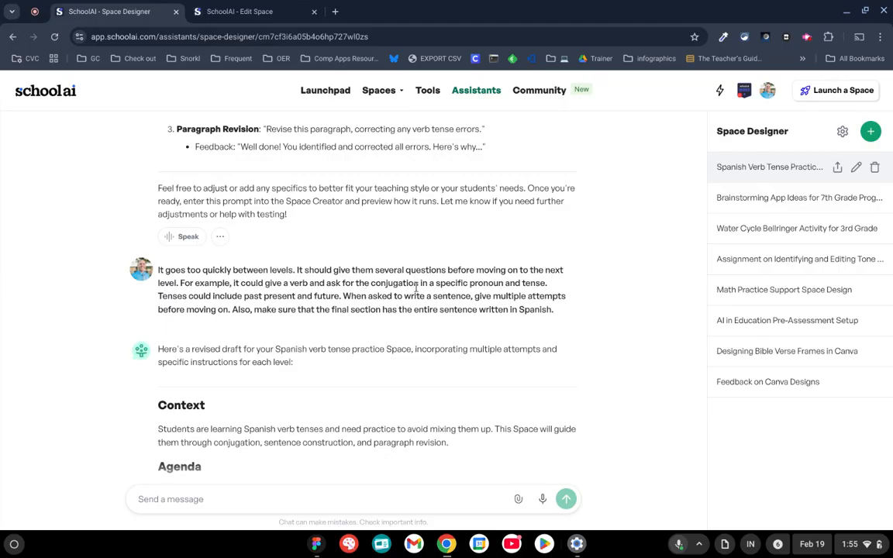
scroll(232, 253, down, 2)
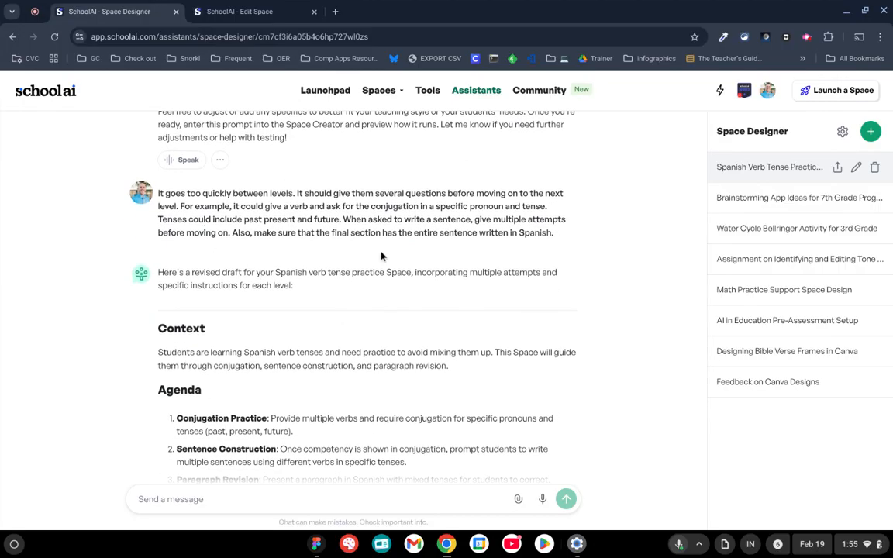
scroll(395, 255, down, 3)
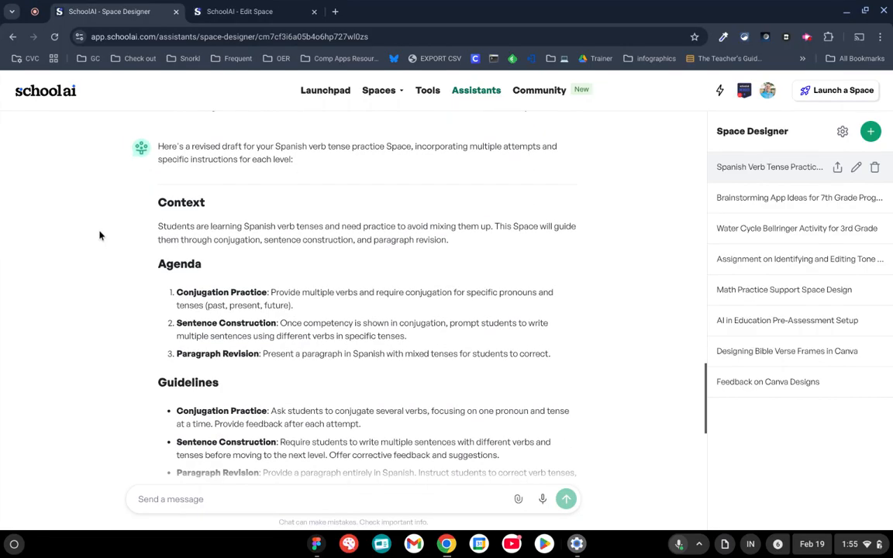
scroll(265, 404, down, 6)
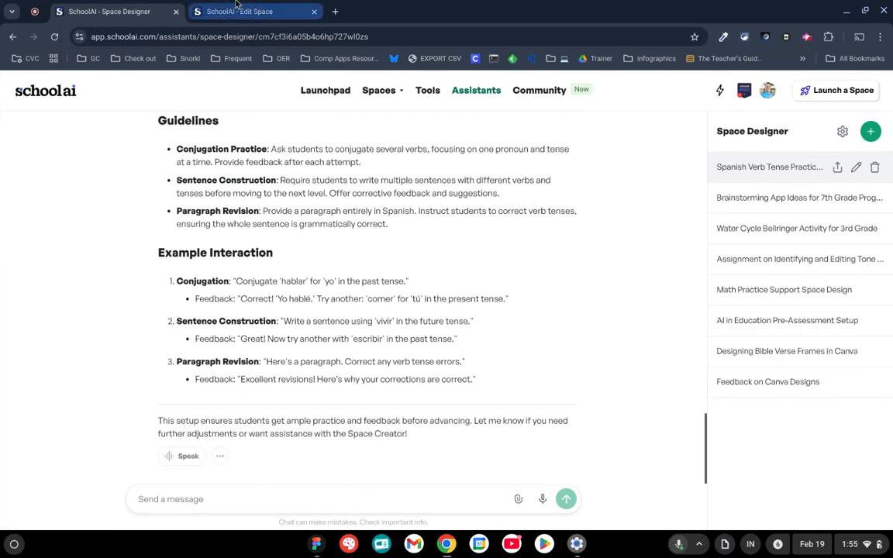
Step: Switch to the Spanish Verb Conjugations Space being edited and examine the conjugation practice exchanges in its preview chat
click(221, 9)
scroll(178, 248, up, 3)
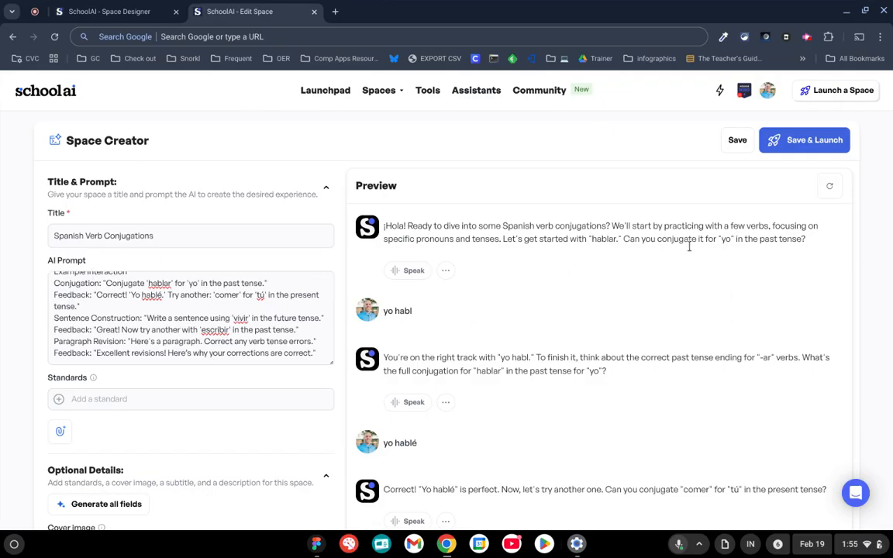
scroll(636, 326, down, 1)
scroll(636, 326, up, 1)
scroll(648, 347, down, 2)
scroll(651, 341, down, 1)
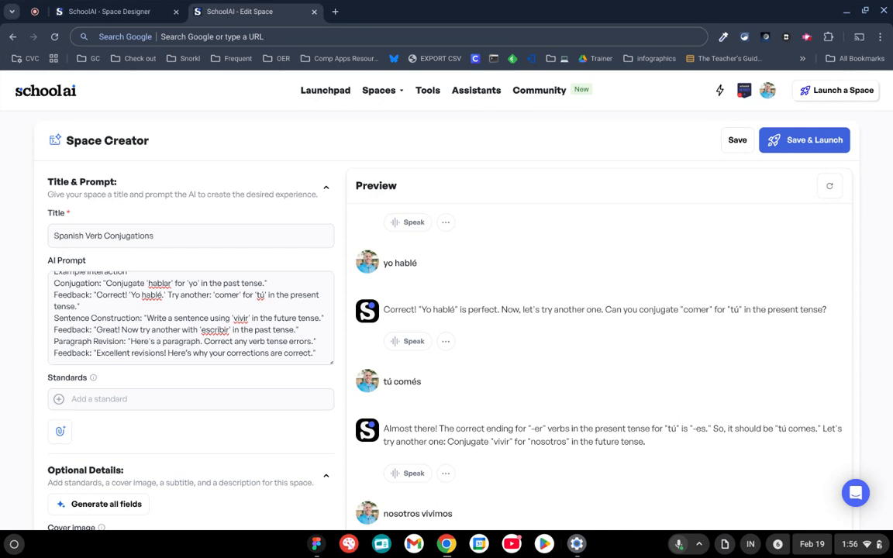
scroll(594, 388, down, 5)
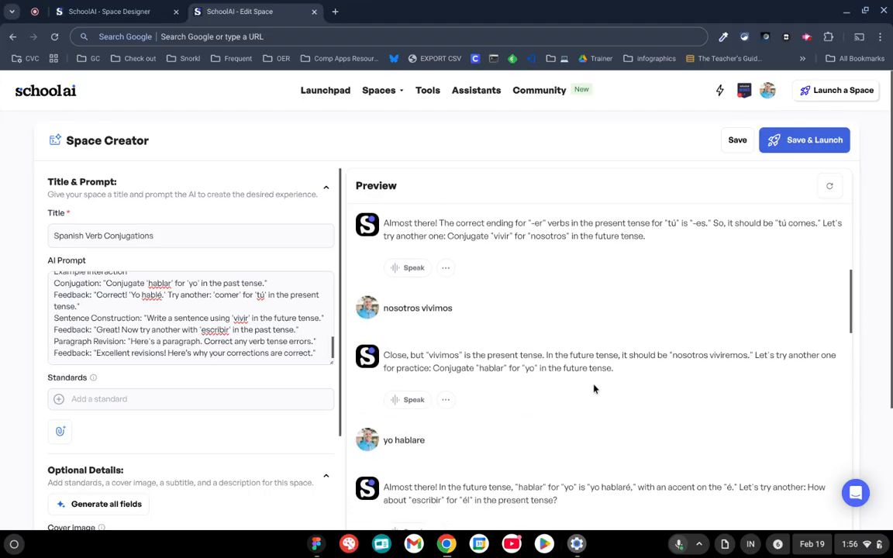
scroll(671, 283, up, 1)
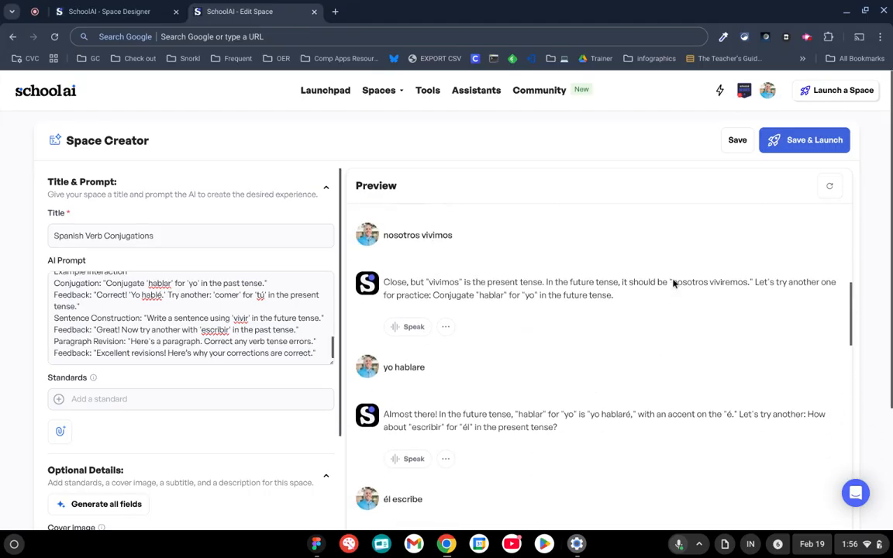
scroll(674, 353, down, 2)
scroll(673, 353, down, 5)
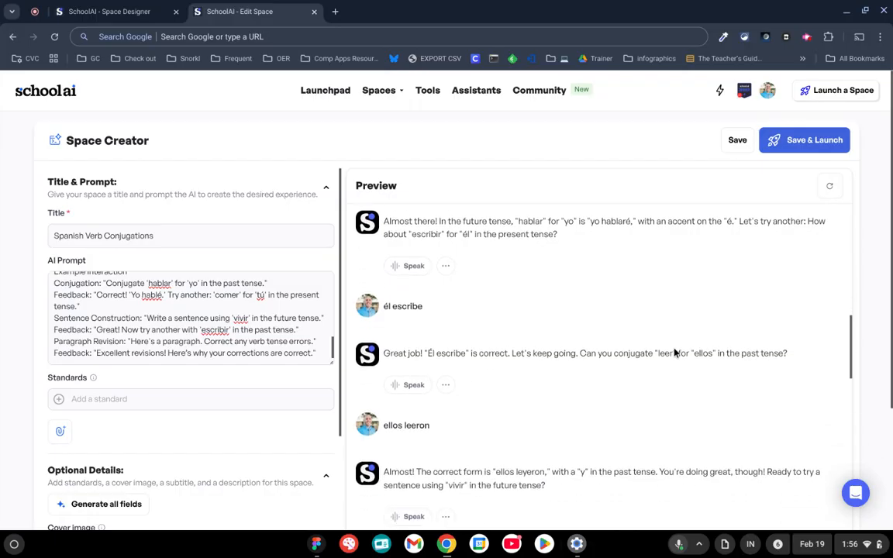
Step: Examine the sentence construction and paragraph revision exchanges in the preview chat, including the feedback on each student answer
scroll(576, 297, down, 3)
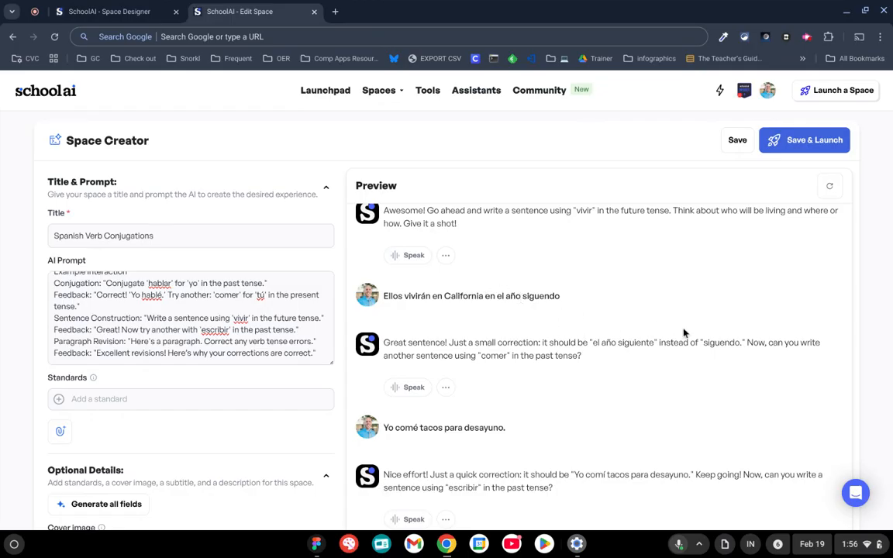
scroll(683, 334, down, 2)
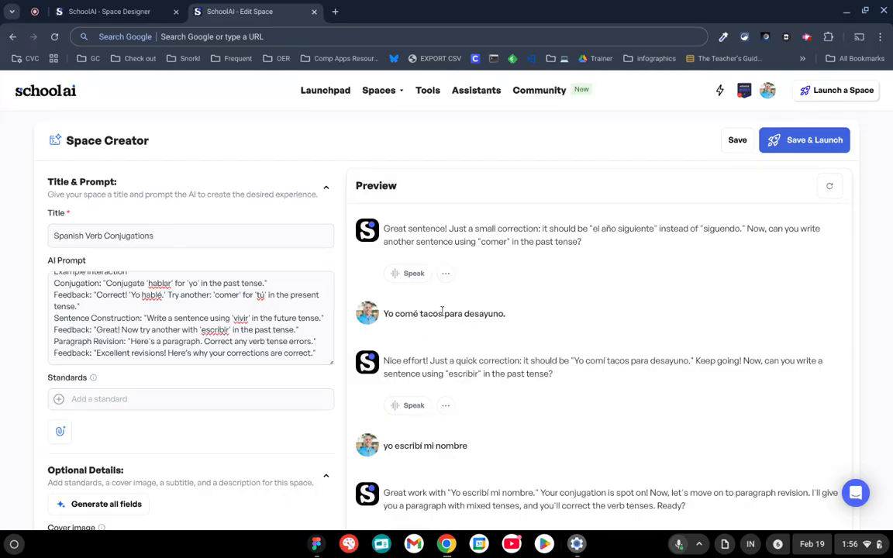
scroll(562, 324, down, 1)
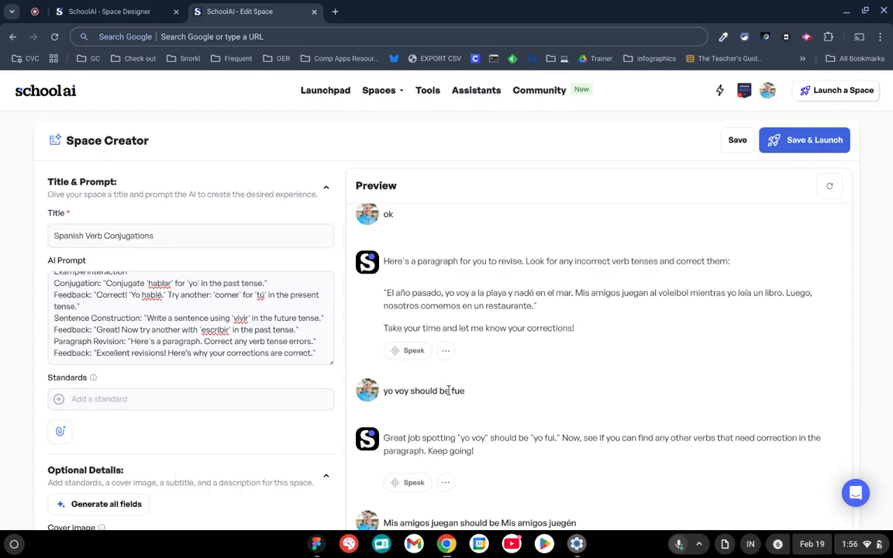
scroll(618, 396, down, 3)
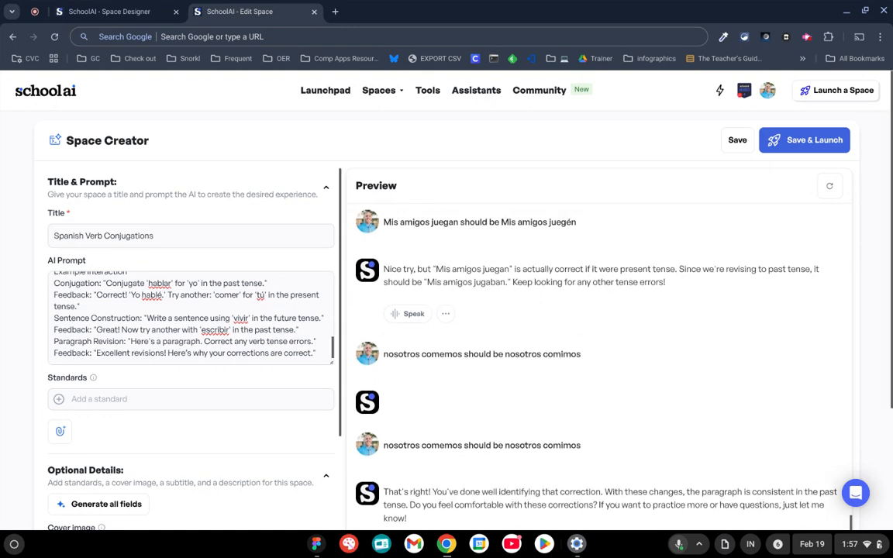
scroll(632, 417, up, 10)
scroll(632, 417, up, 1)
scroll(632, 417, down, 5)
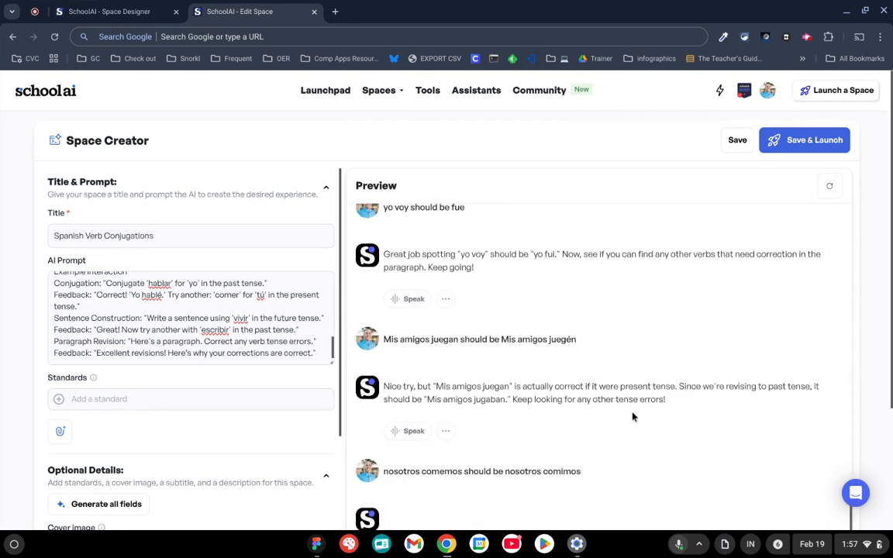